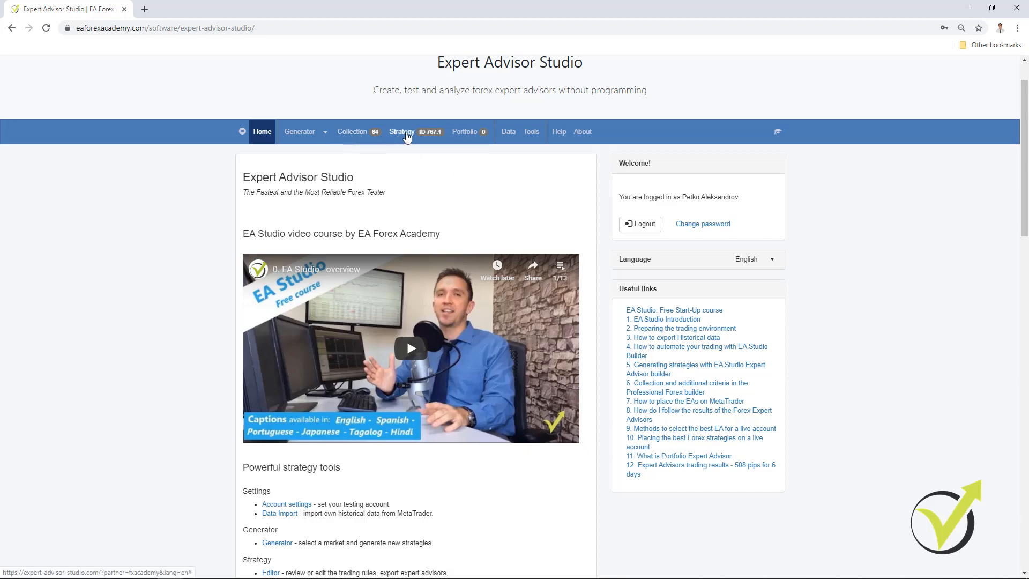
Load the first USDJPY M15 strategy in the collection, ID 767.1, into the strategy editor.
left_click(366, 135)
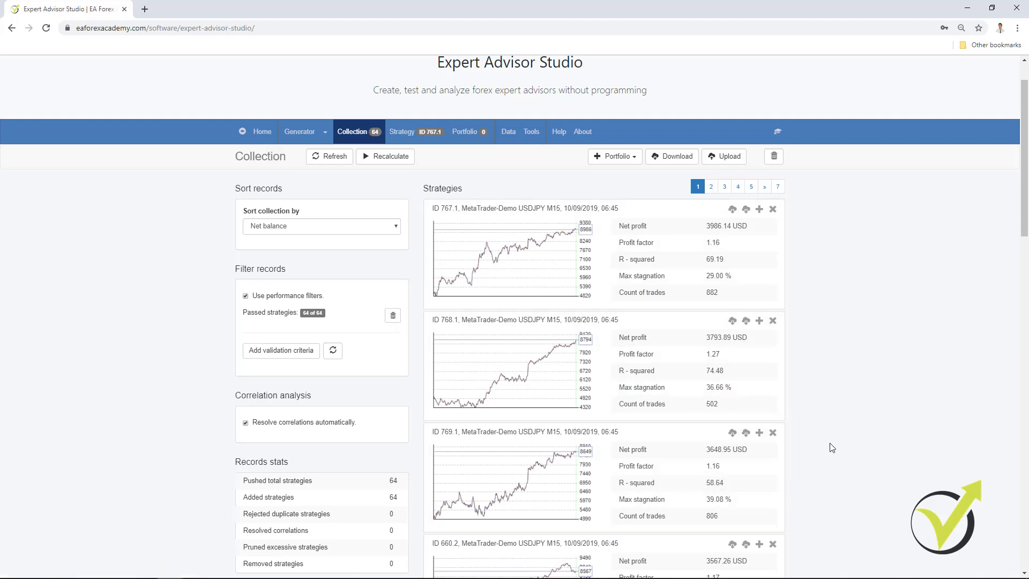
scroll(831, 447, "down", 6)
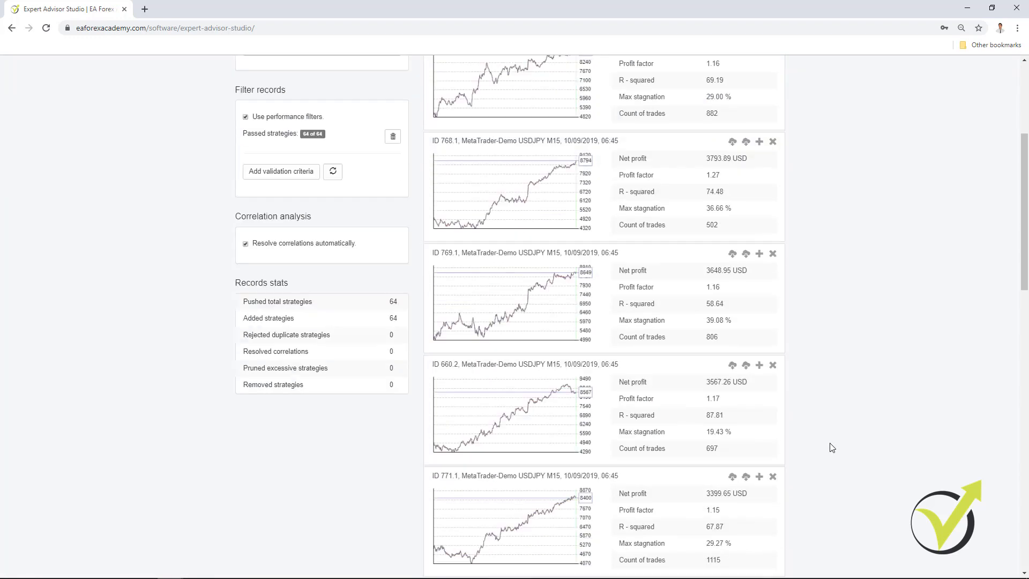
scroll(832, 448, "up", 5)
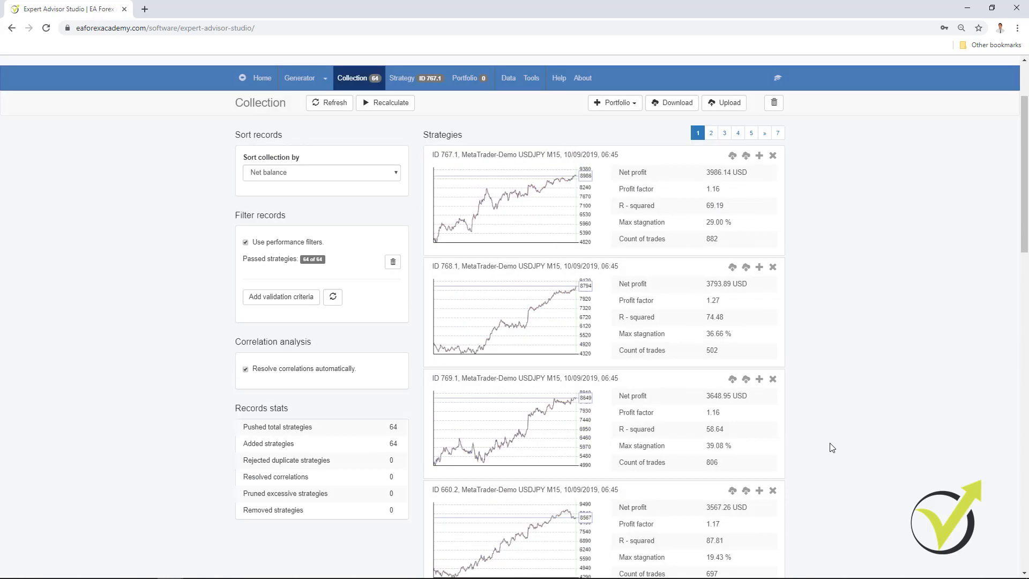
left_click(529, 230)
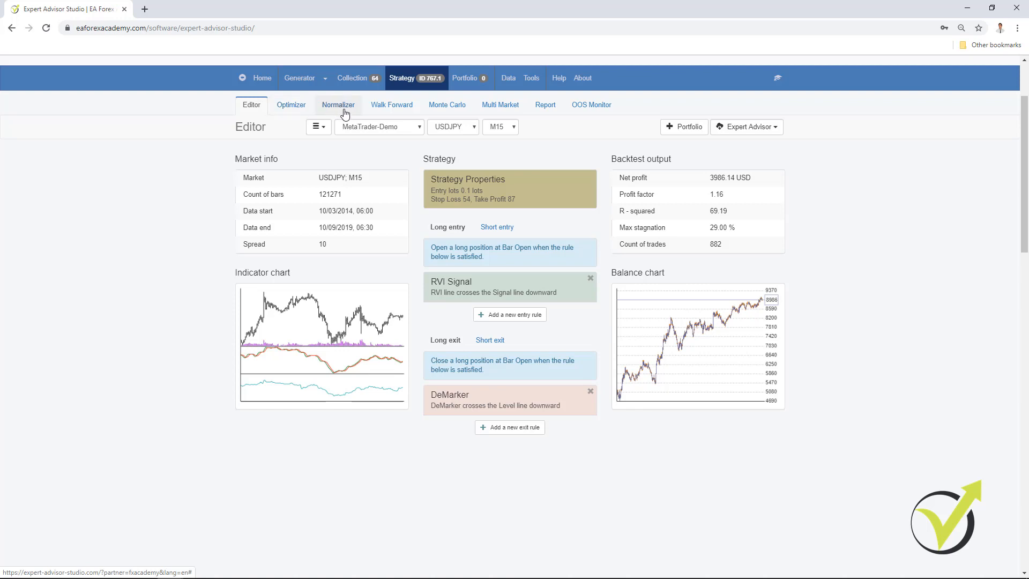
scroll(460, 263, "up", 1)
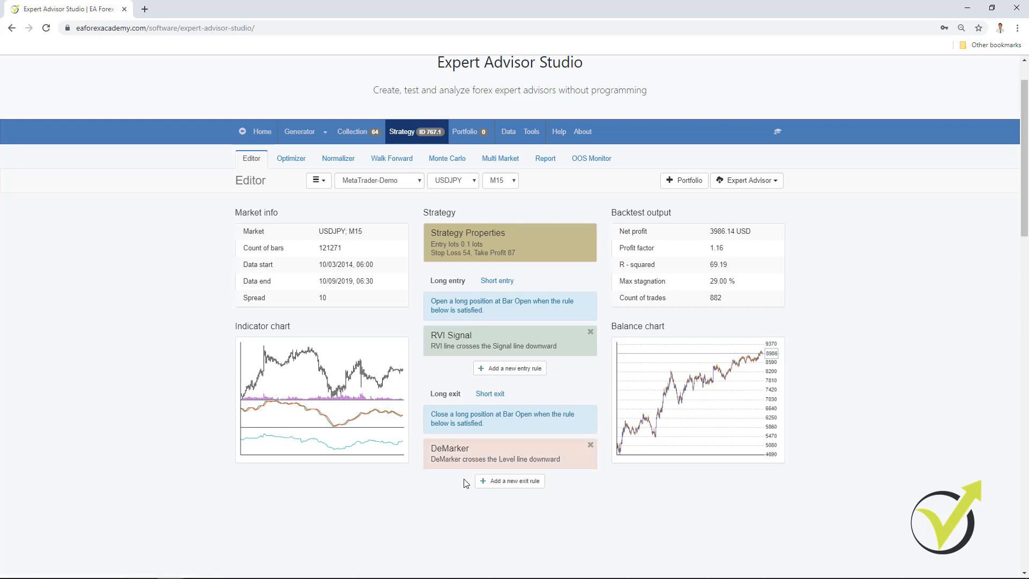
Review the Normalizer's strategy parameters and its settings, including the Search best options.
left_click(347, 162)
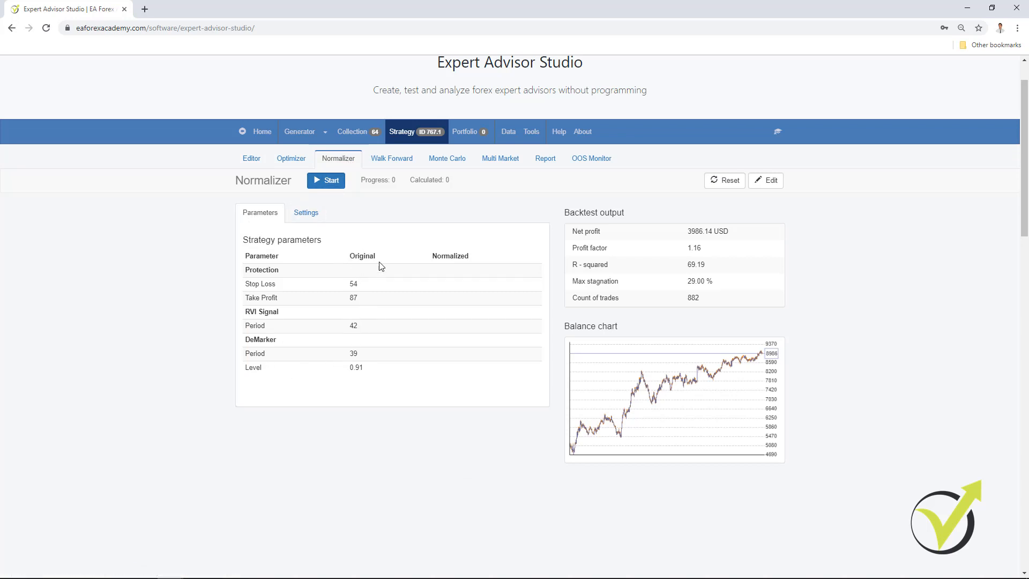
left_click(247, 164)
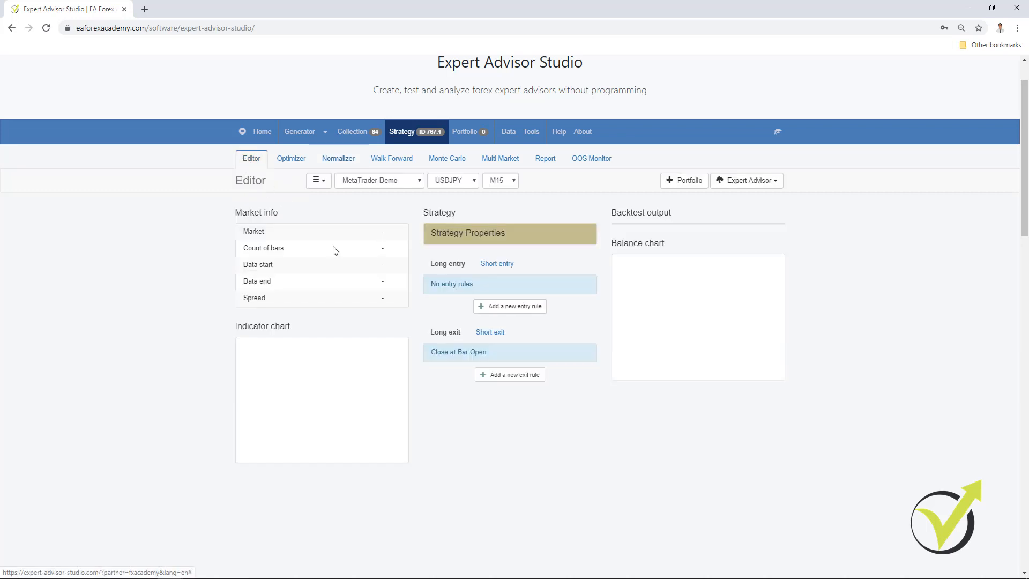
left_click(346, 167)
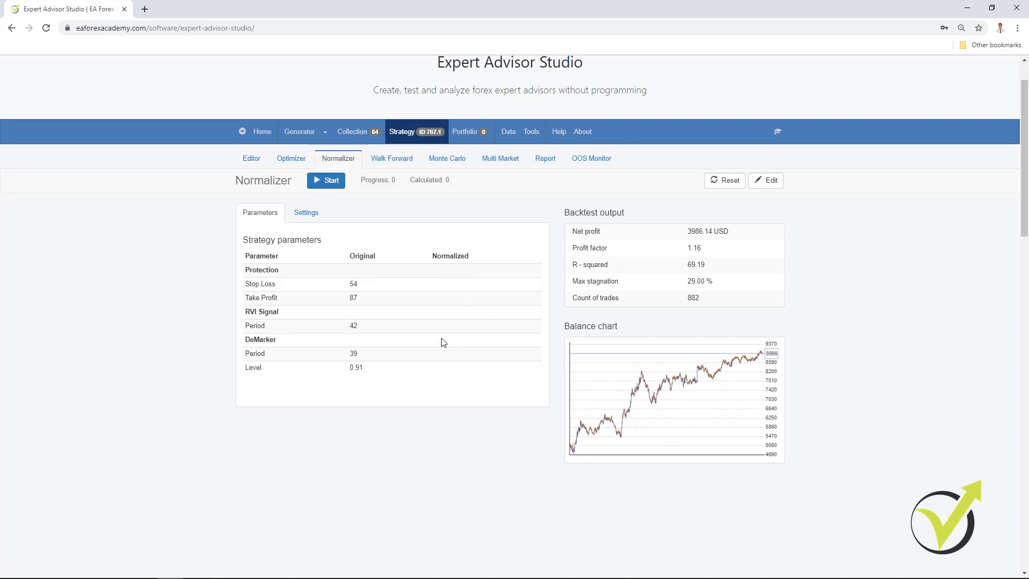
left_click(307, 217)
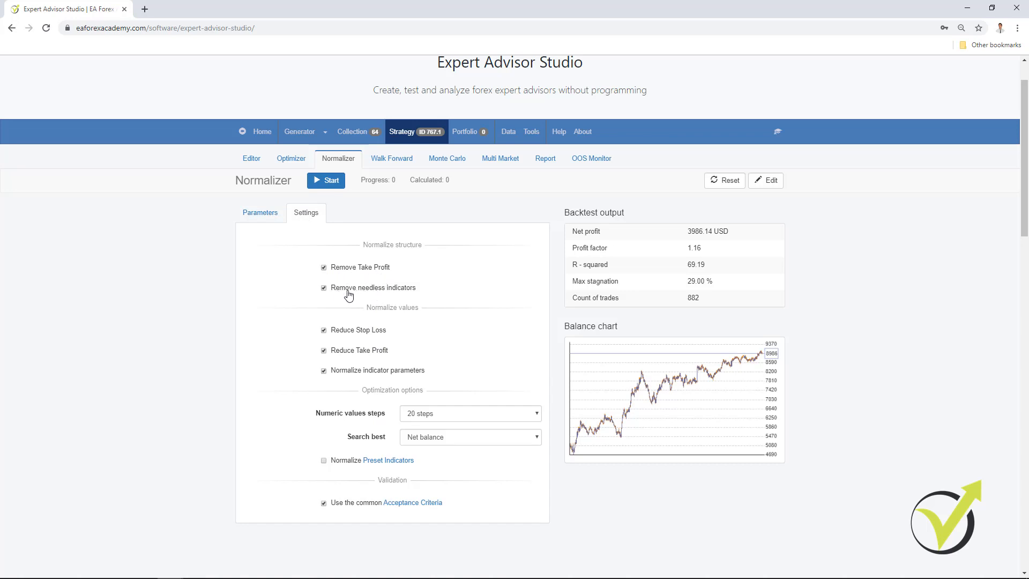
left_click(423, 440)
left_click(423, 440)
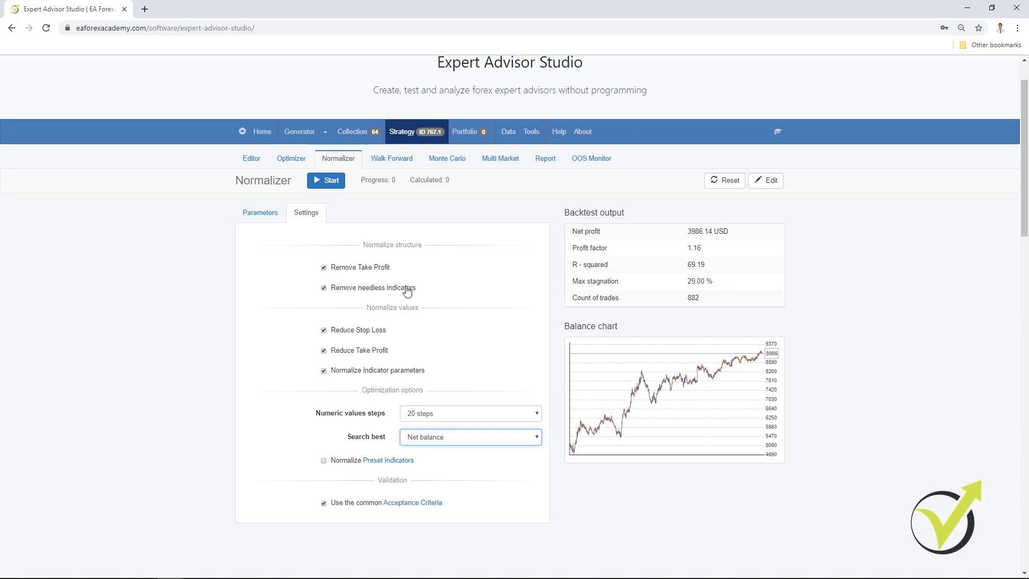
Compare the strategy's properties and its entry and exit rules in the Editor with the Normalizer's parameters and settings.
left_click(262, 161)
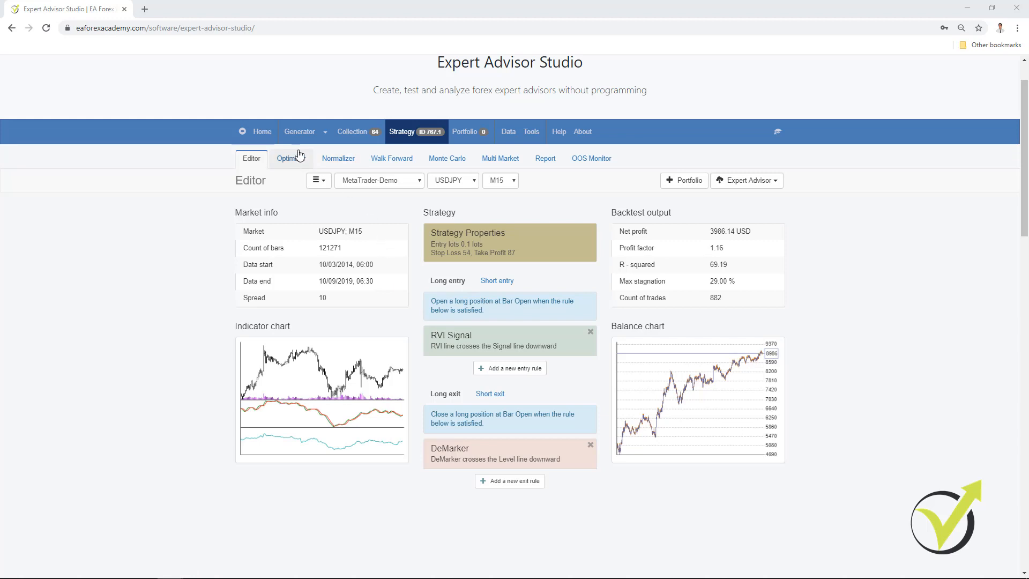
left_click(338, 161)
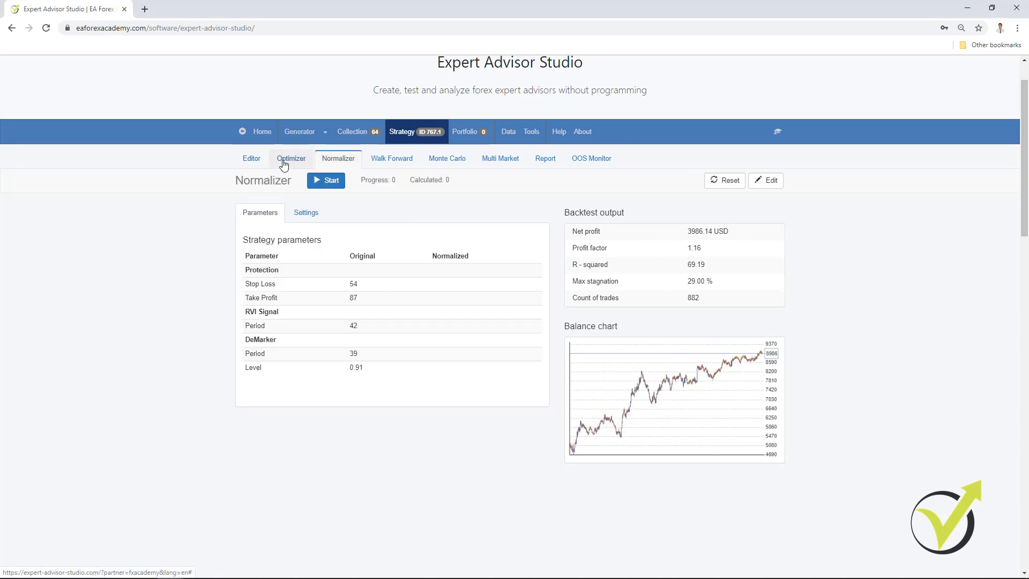
left_click(302, 215)
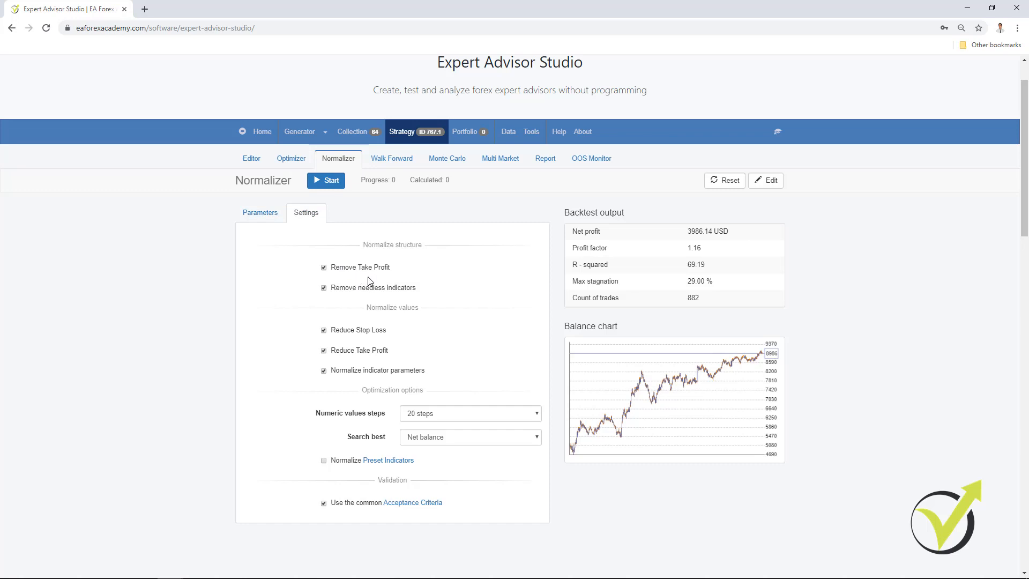
left_click(252, 159)
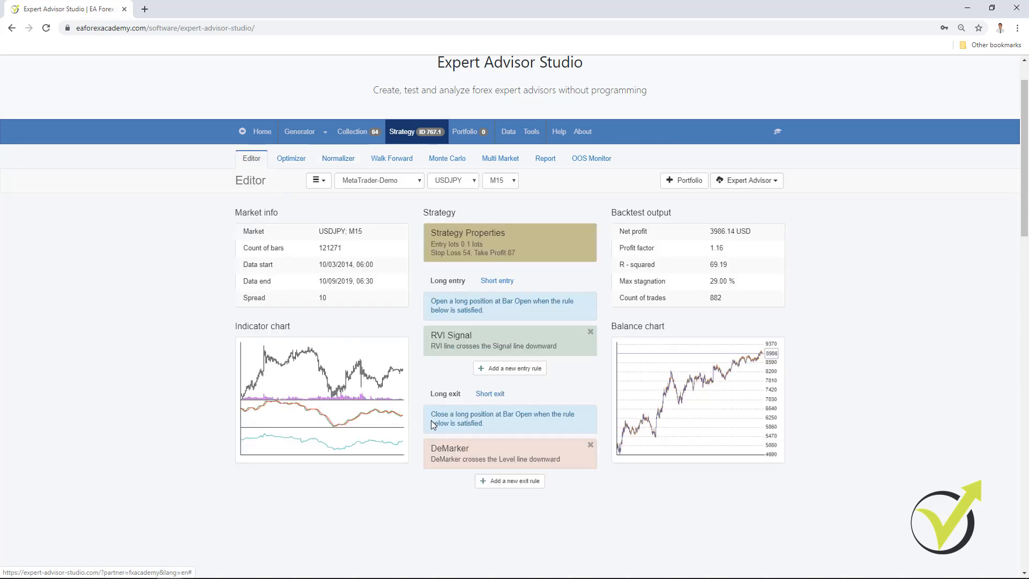
left_click(320, 159)
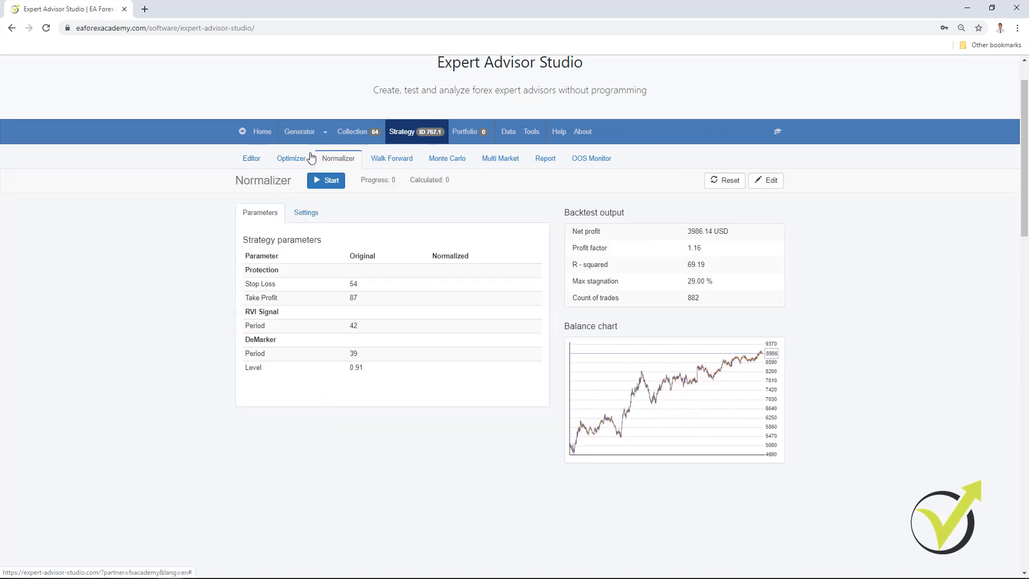
left_click(306, 212)
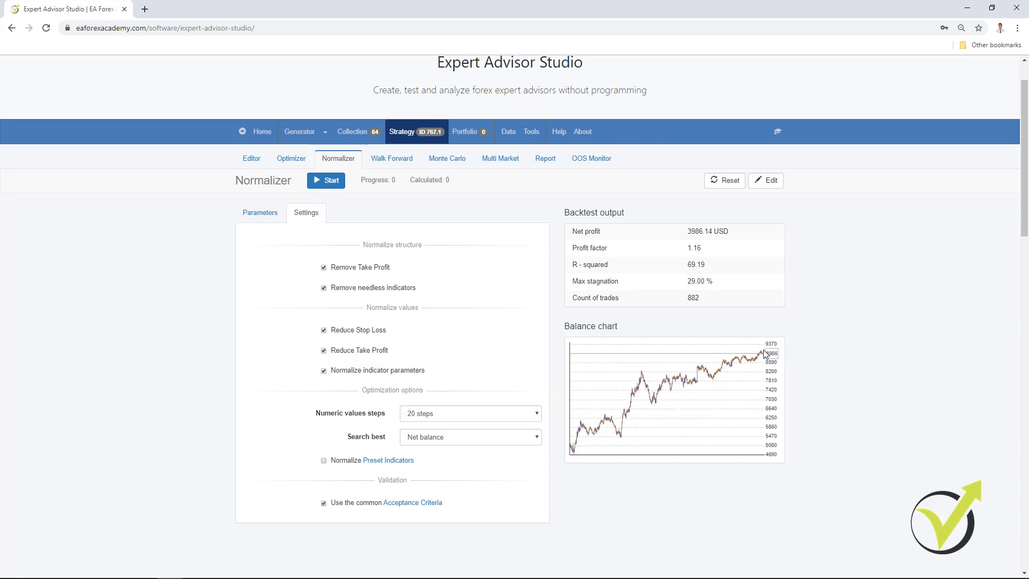
left_click(251, 158)
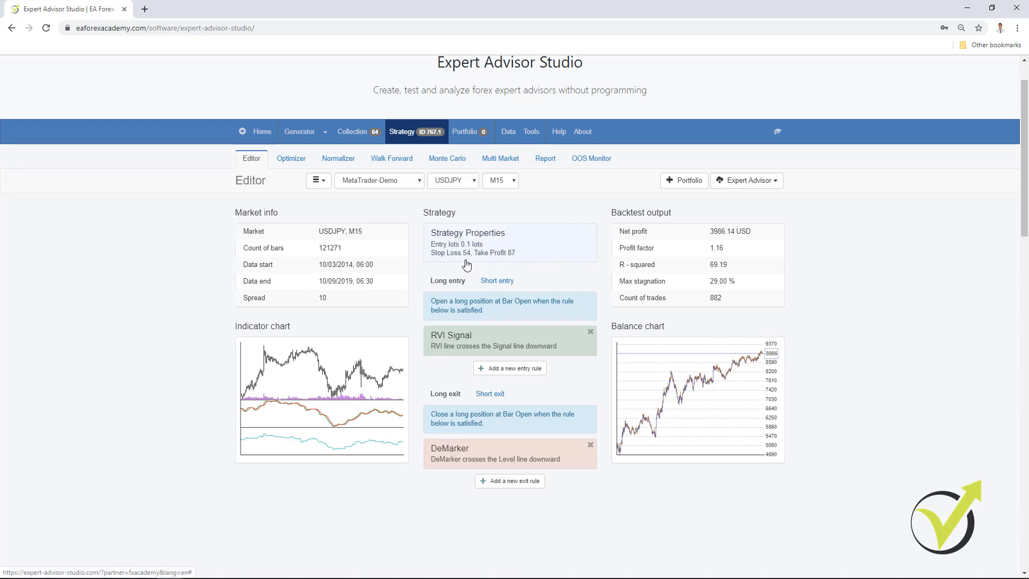
left_click(467, 262)
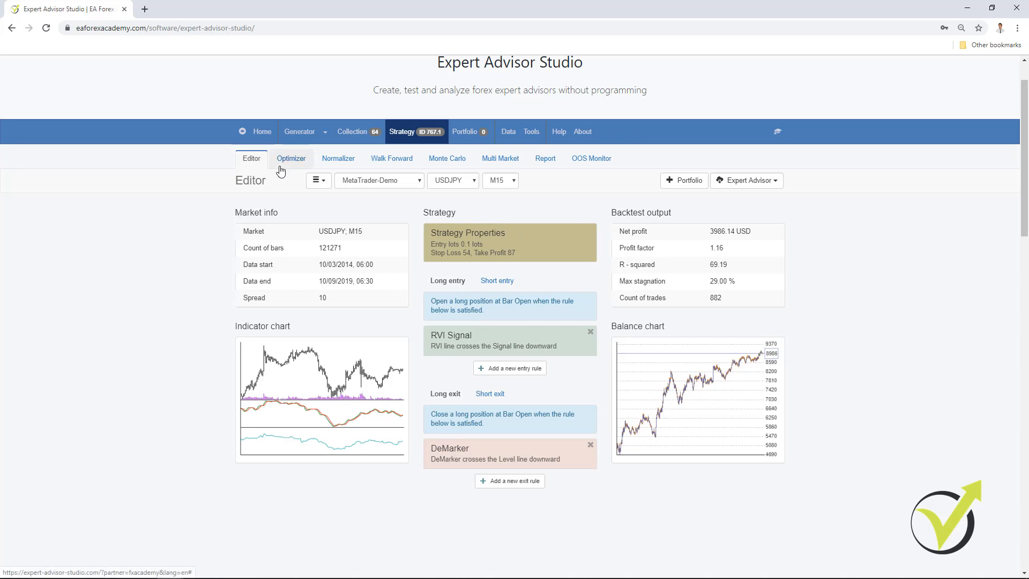
left_click(338, 159)
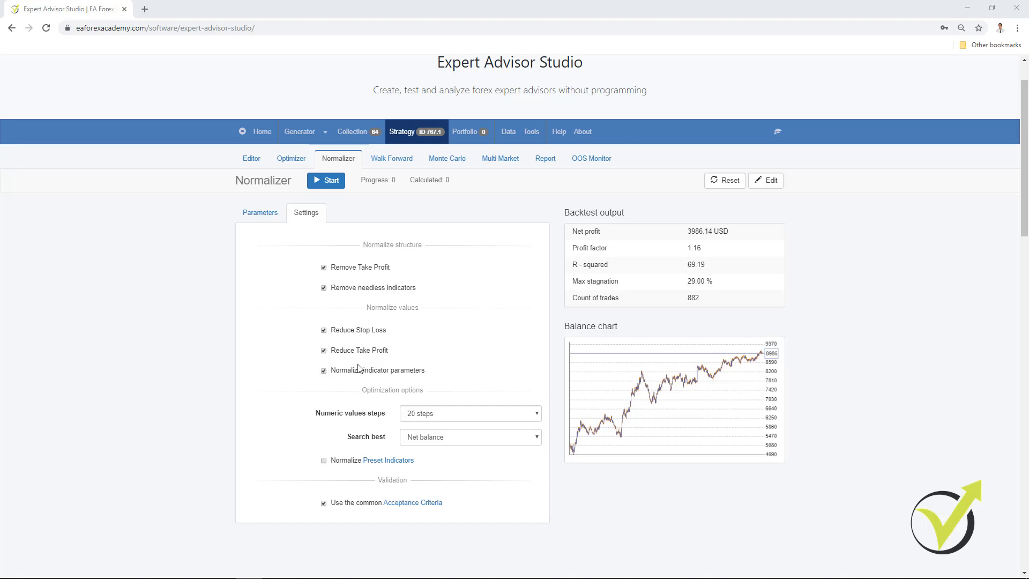
Try adding a Moving Average entry rule with a period of 20 to the strategy.
left_click(252, 159)
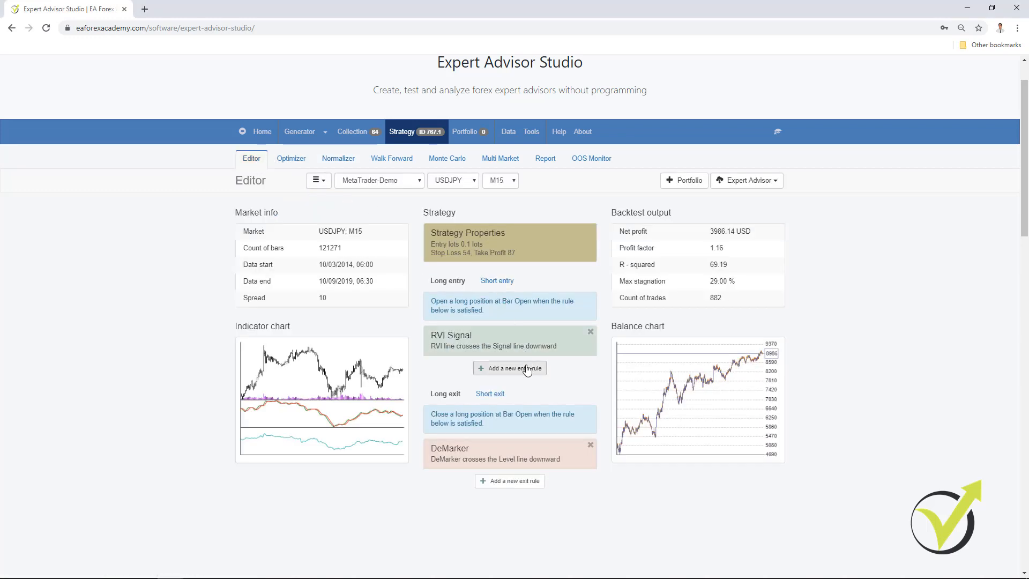
left_click(509, 368)
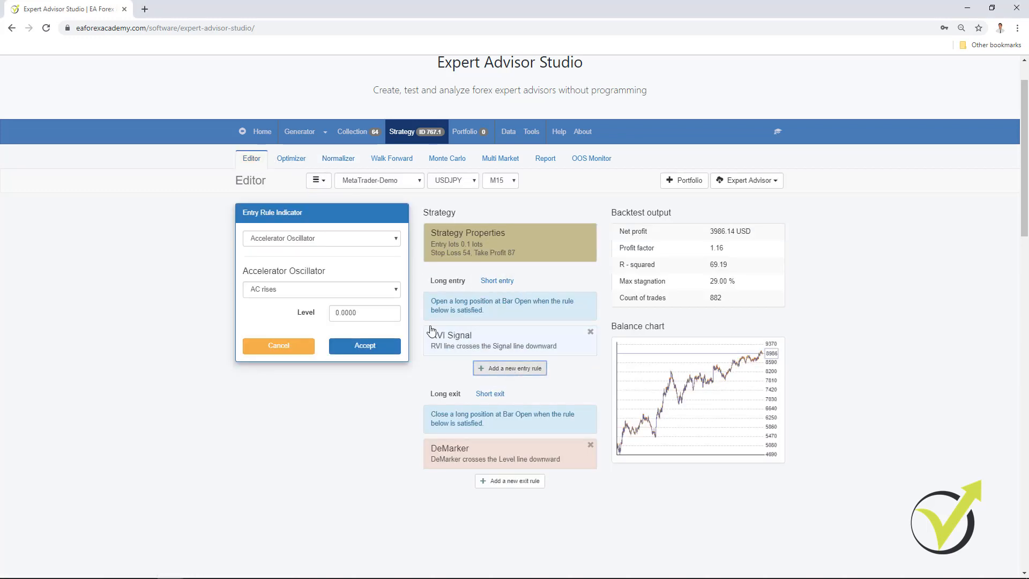
left_click(359, 239)
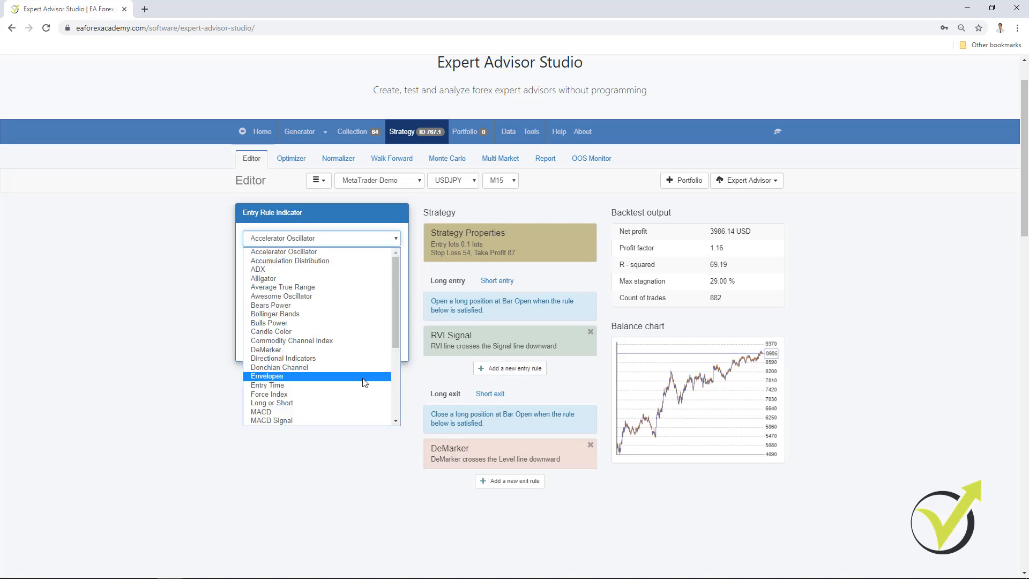
scroll(364, 382, "down", 4)
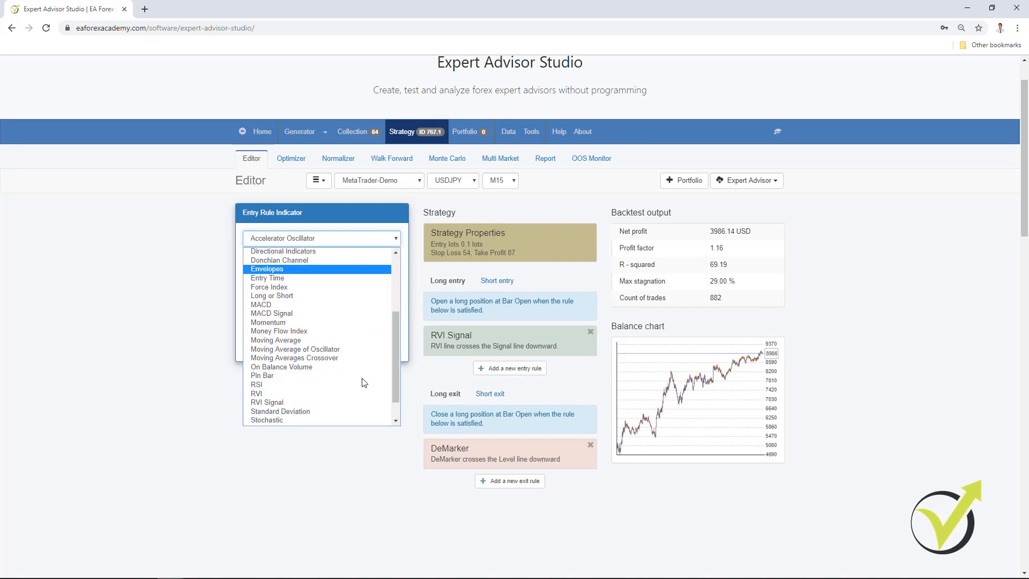
left_click(358, 341)
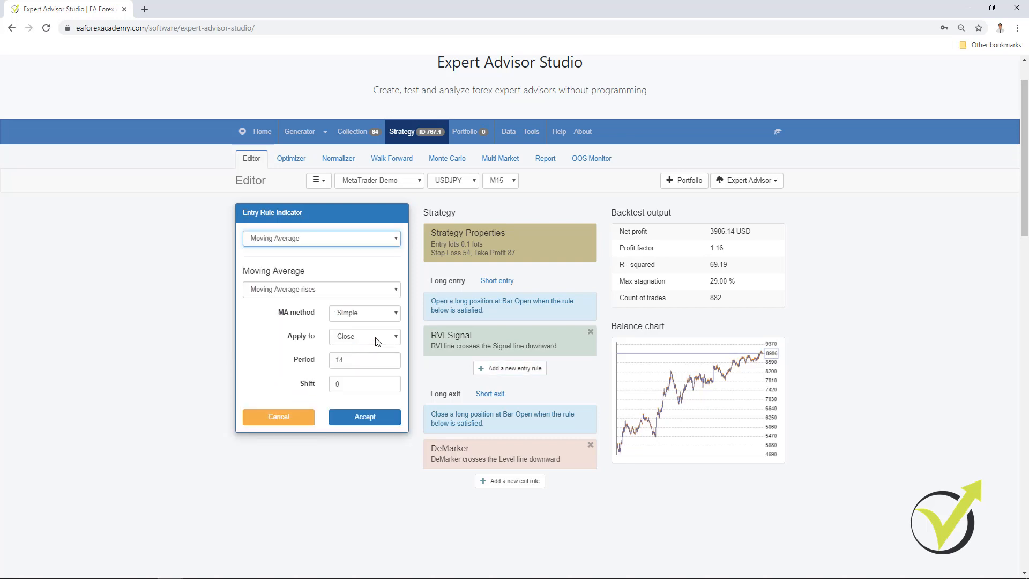
left_click(342, 360)
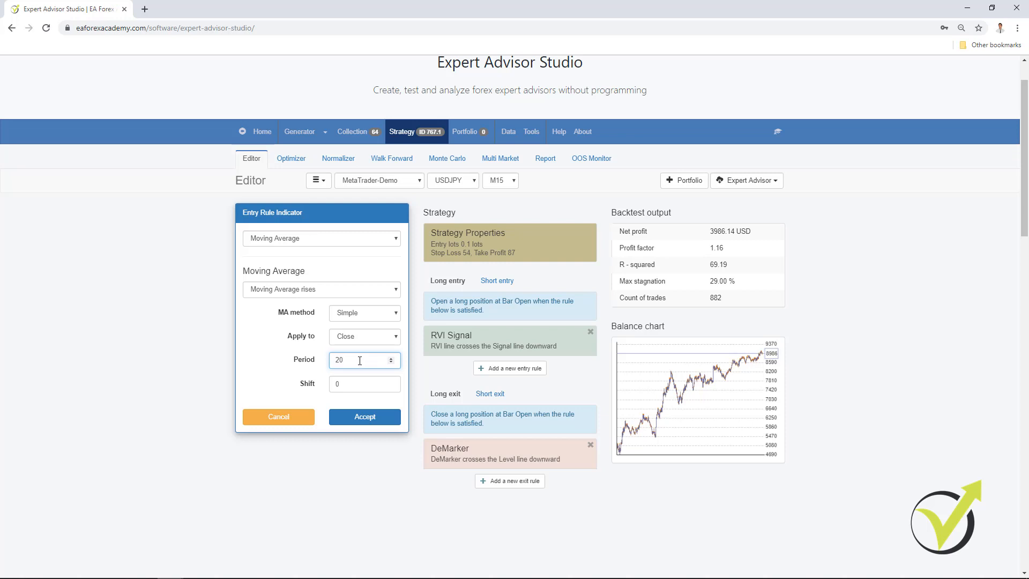
left_click(365, 416)
Check the Normalizer's settings and parameters, and run the normalization on strategy ID 767.1.
left_click(329, 160)
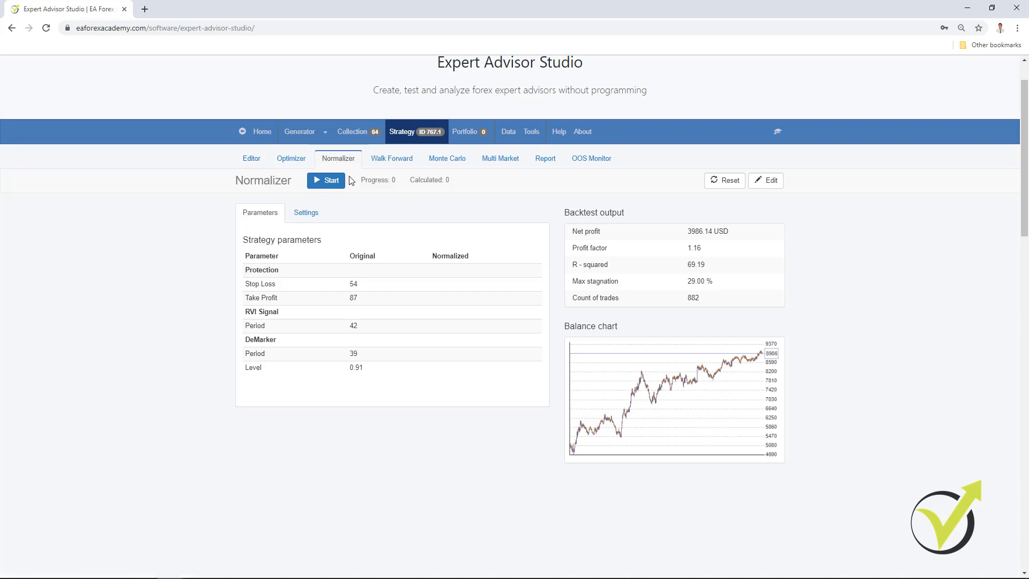
left_click(304, 216)
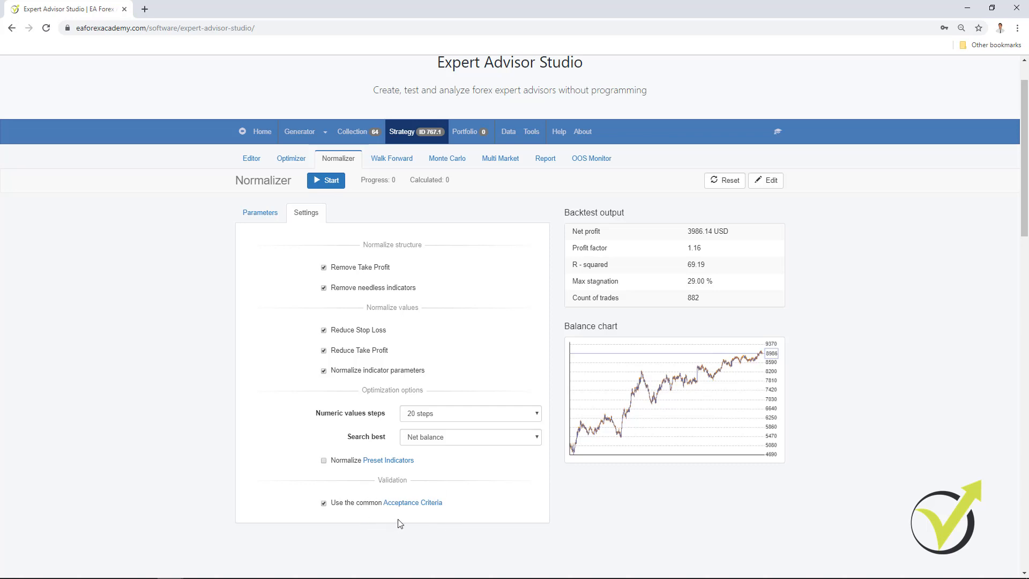
left_click(262, 215)
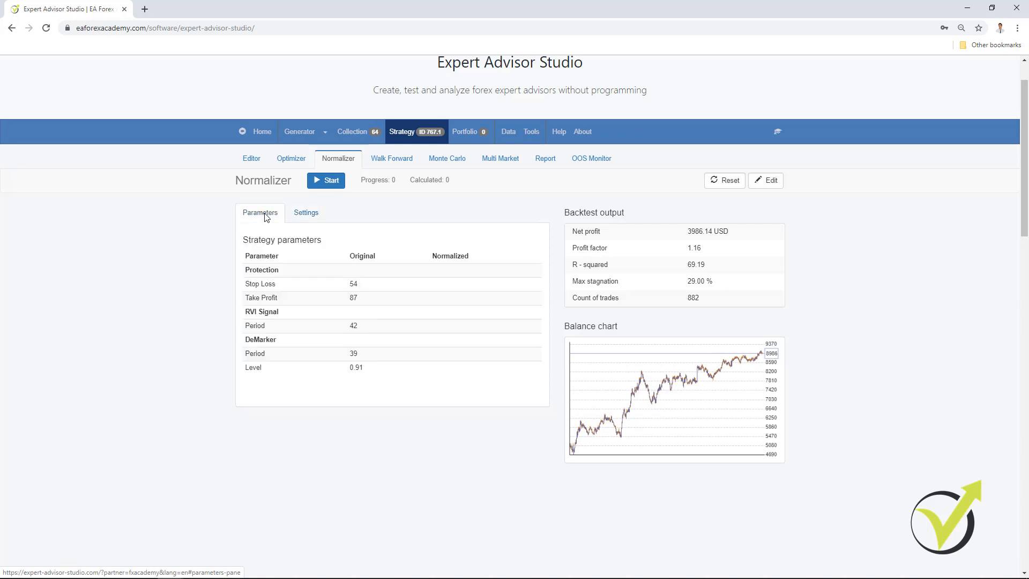
left_click(319, 182)
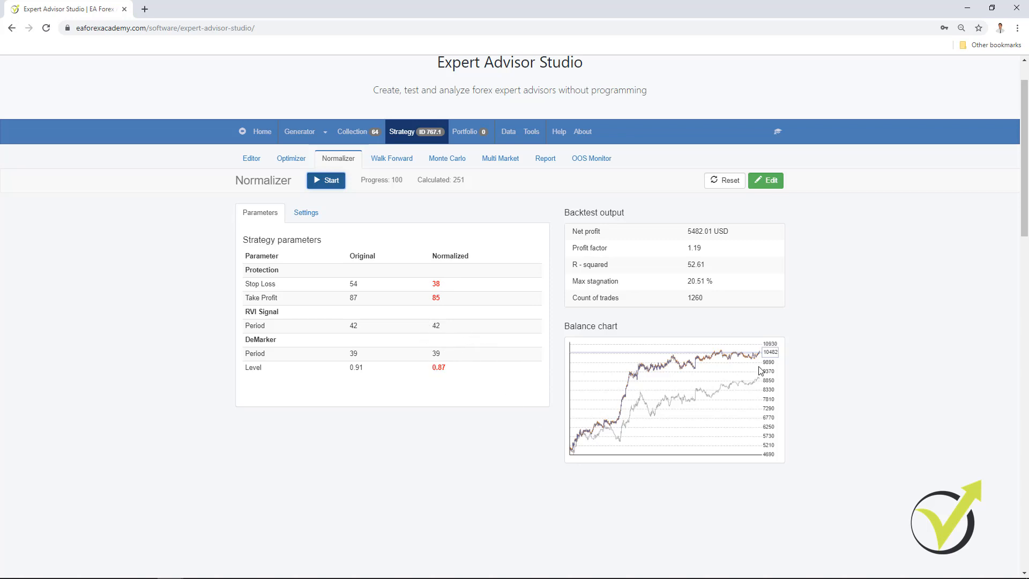
Load USDJPY M15 strategy ID 771.1 from the collection into the strategy editor.
left_click(359, 136)
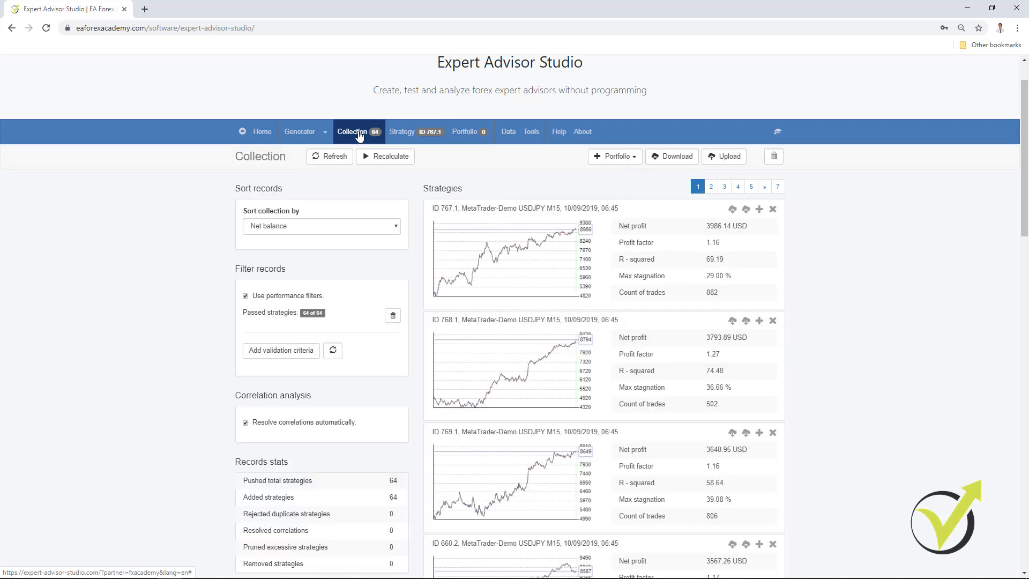
scroll(523, 395, "down", 4)
scroll(523, 394, "down", 3)
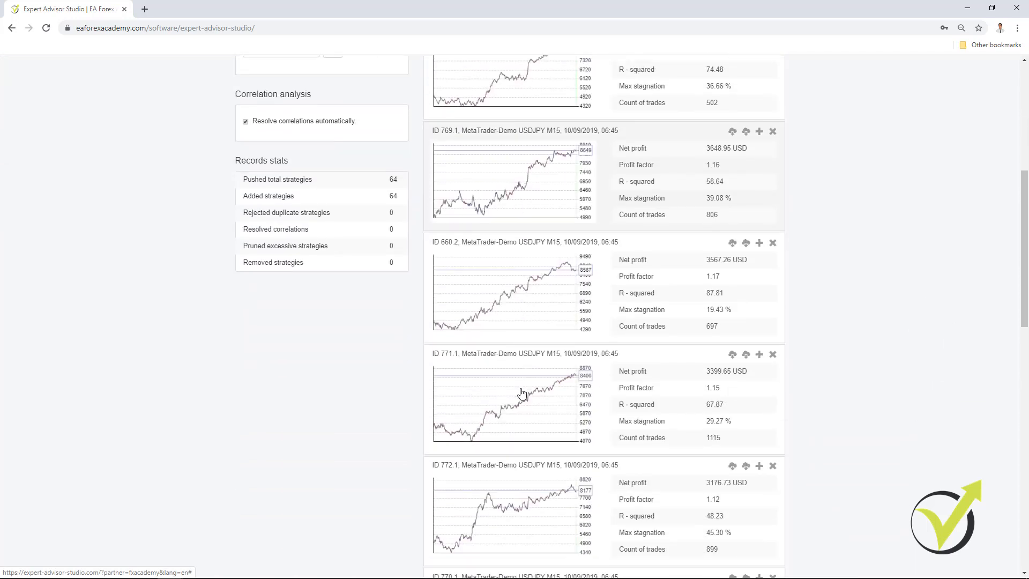
left_click(517, 324)
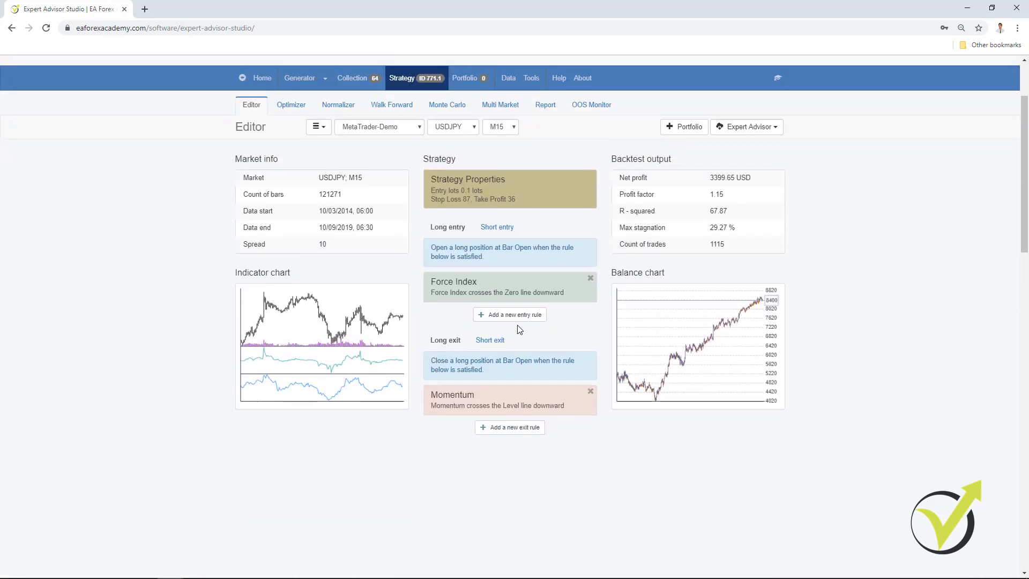
Run the Normalizer on strategy ID 771.1 and open the normalized version in the editor.
left_click(335, 107)
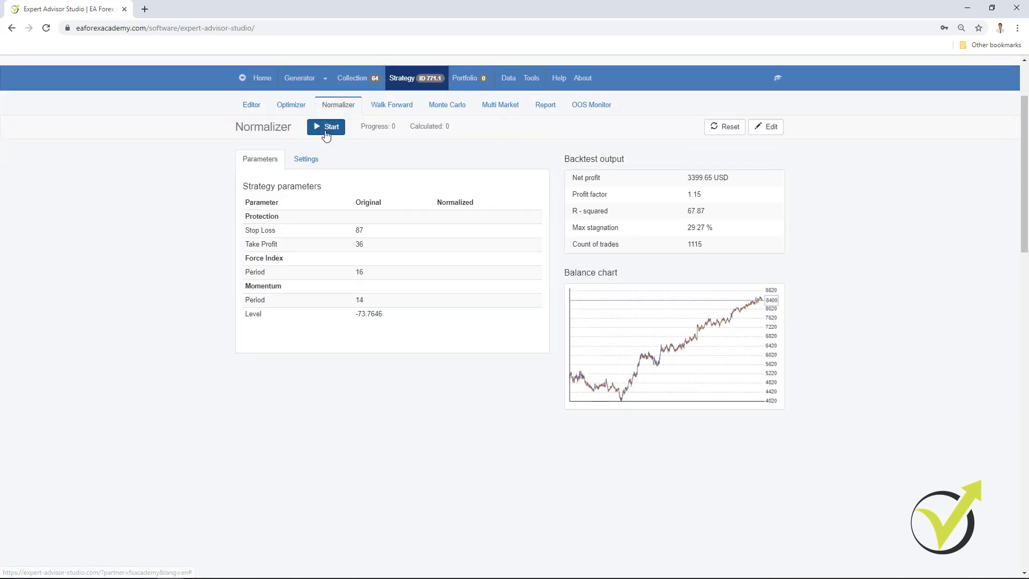
left_click(328, 130)
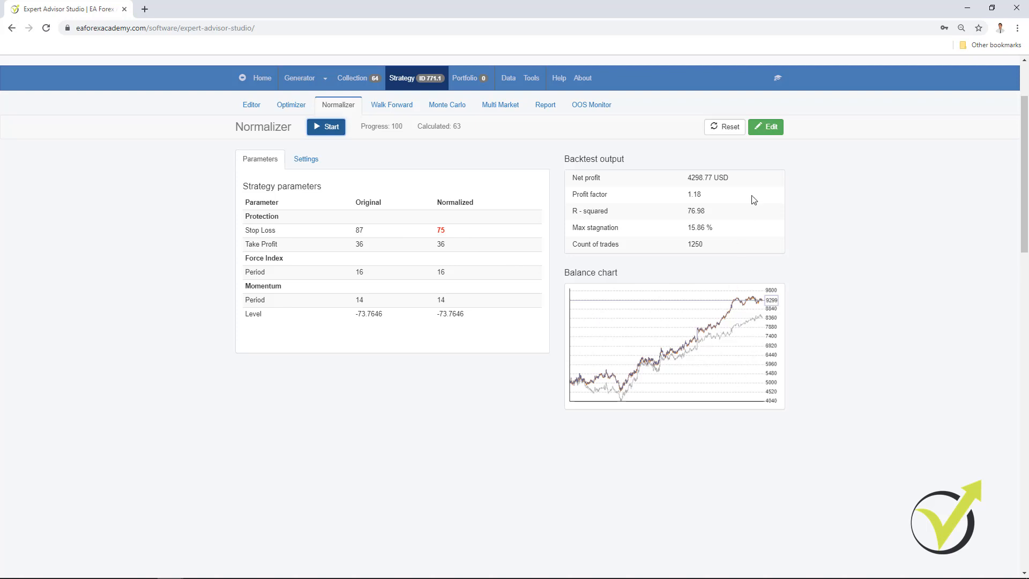
left_click(772, 134)
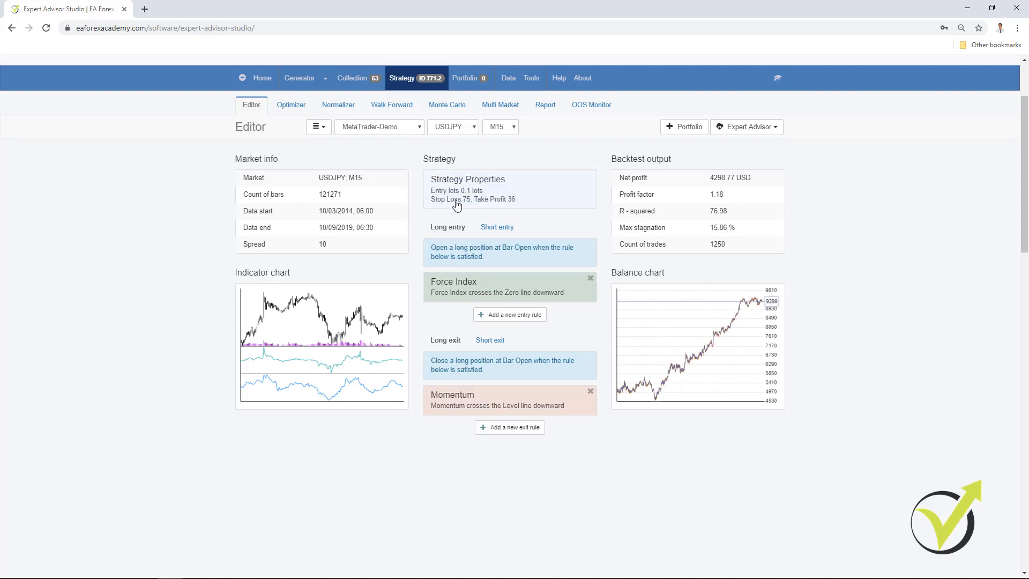
Open strategies ID 775.1 and ID 782.1 from the collection and examine their entry and exit rules.
left_click(351, 78)
scroll(519, 402, "down", 10)
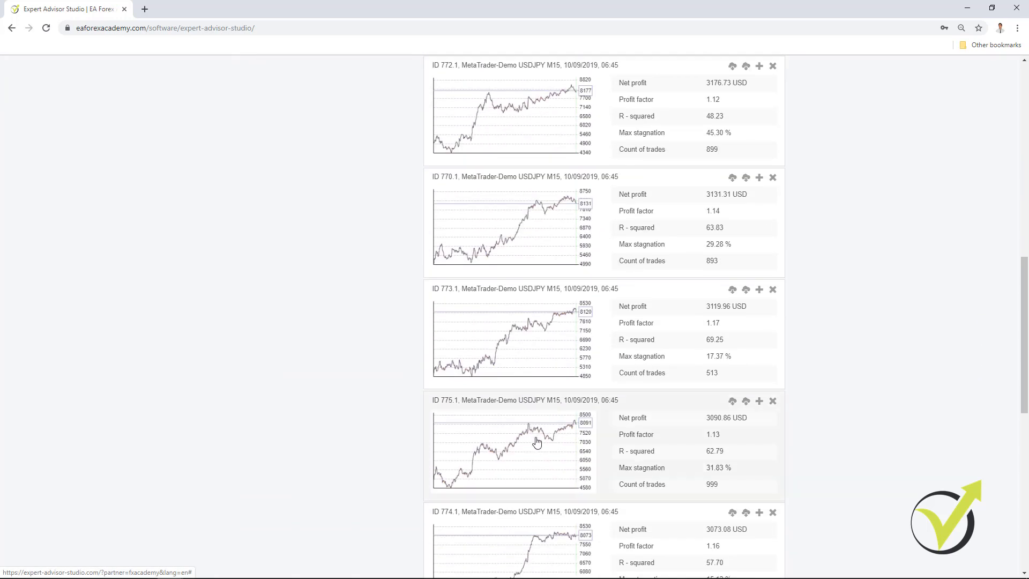
left_click(504, 447)
scroll(486, 412, "up", 4)
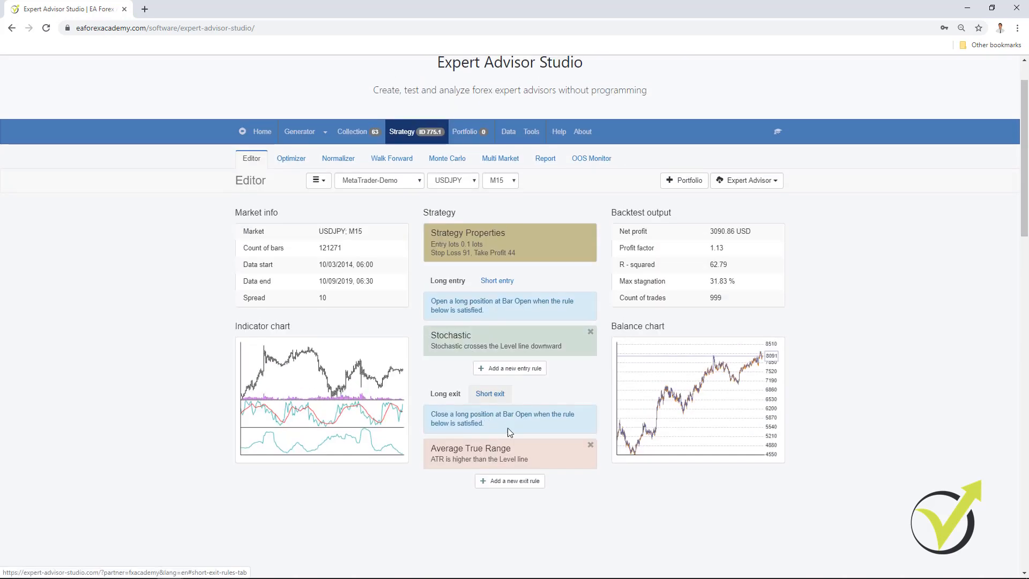
left_click(352, 131)
scroll(495, 391, "down", 5)
scroll(494, 391, "down", 7)
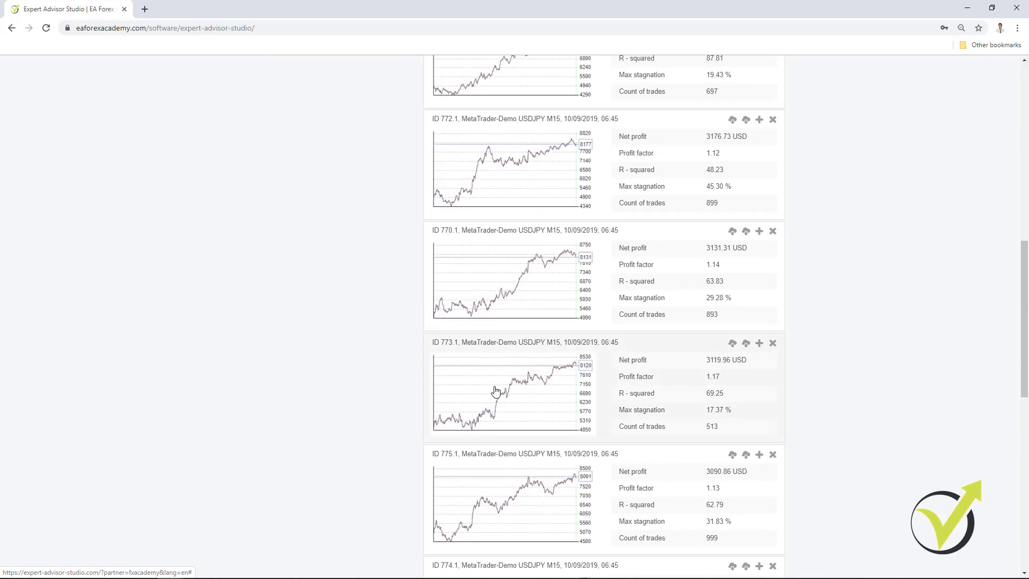
scroll(498, 390, "down", 2)
scroll(500, 387, "down", 1)
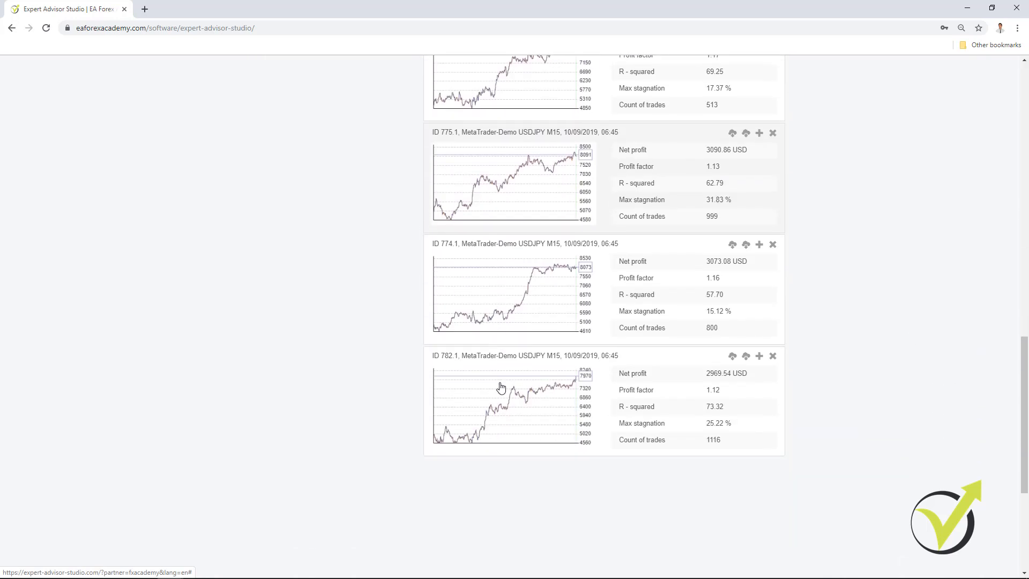
left_click(499, 388)
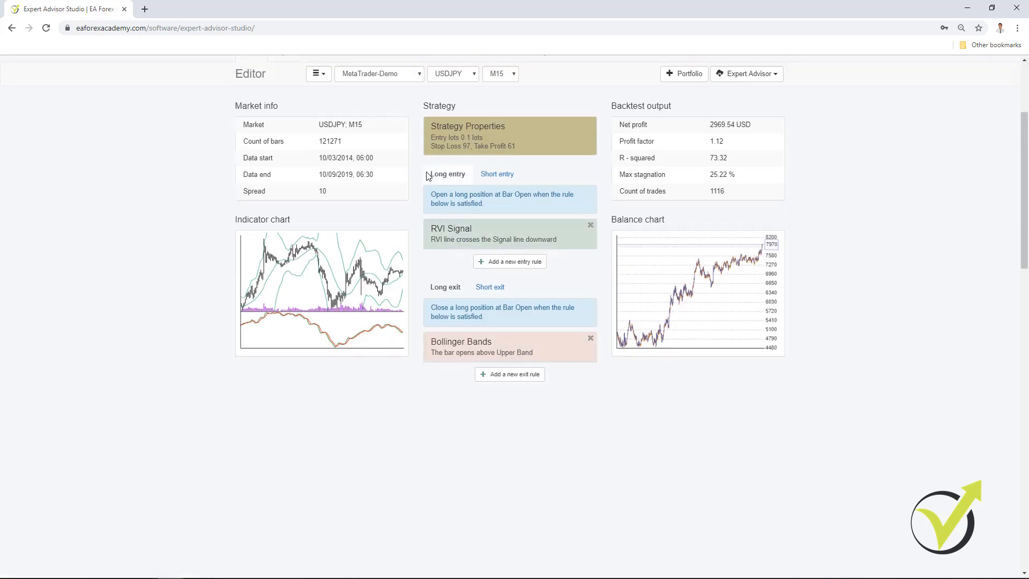
Examine the rules of the first strategy on the collection's second page, ID 780.1, and of strategy ID 767.1.
scroll(427, 172, "up", 3)
left_click(360, 187)
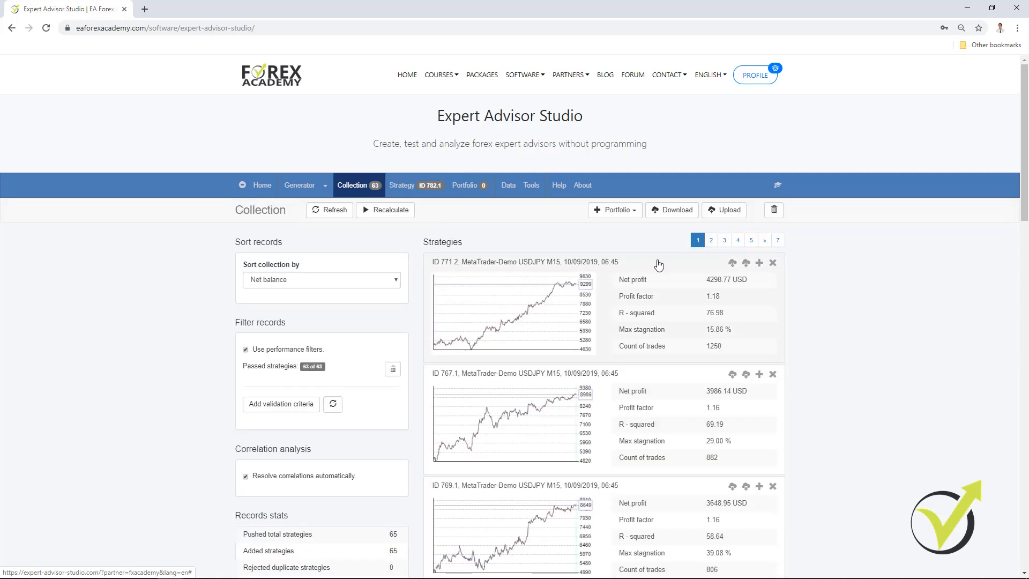
left_click(711, 240)
left_click(491, 314)
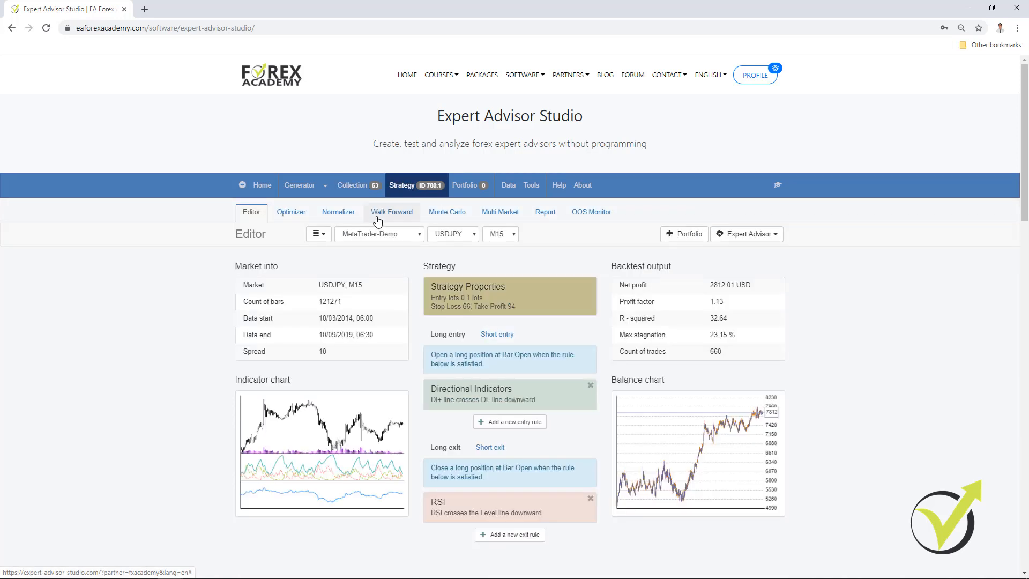
left_click(361, 185)
left_click(542, 399)
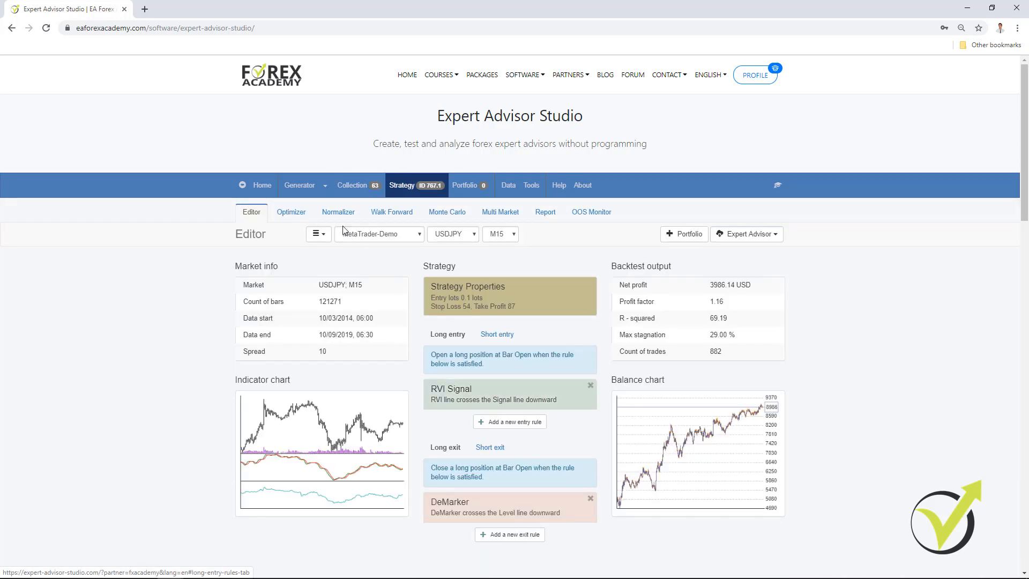
Check the entry and exit rules of collection strategies ID 769.1 and ID 660.2.
left_click(360, 186)
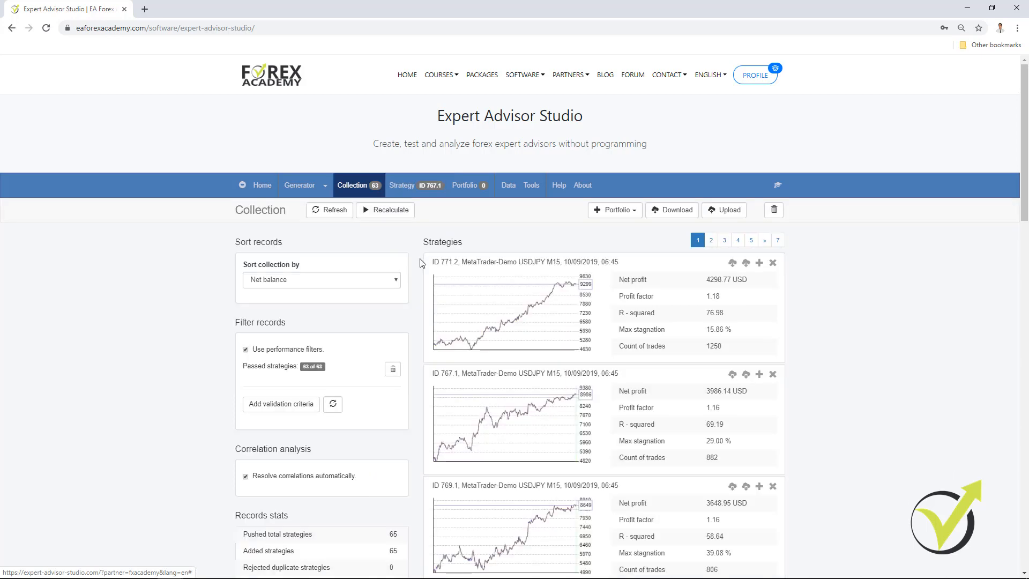
scroll(505, 477, "down", 3)
left_click(491, 378)
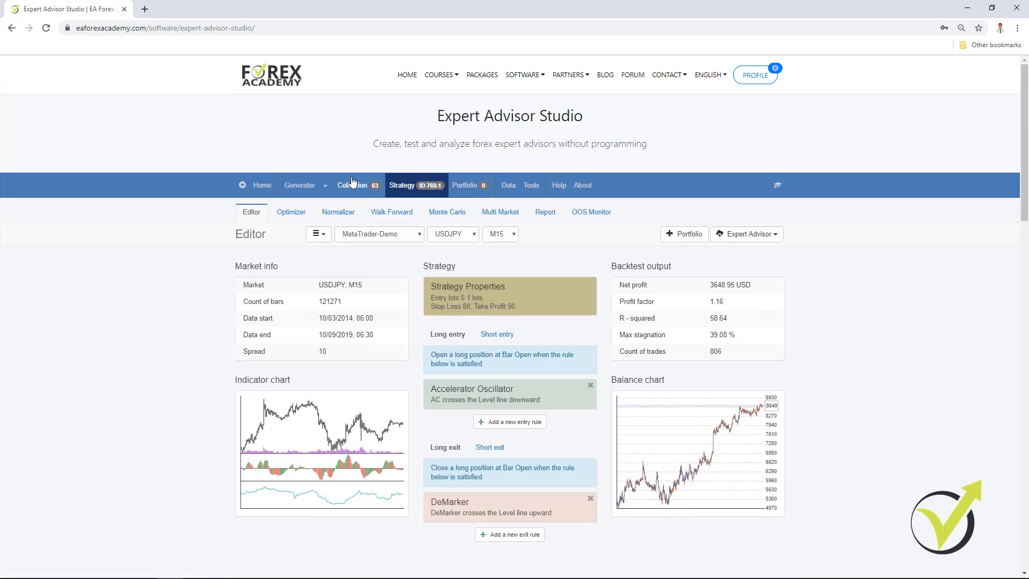
left_click(359, 185)
scroll(496, 393, "down", 2)
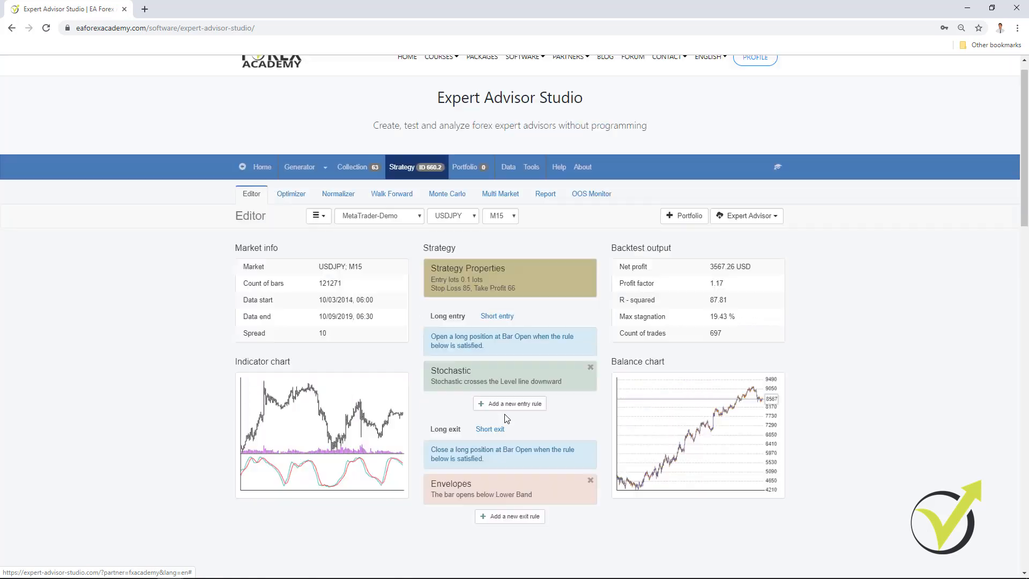
Load USDJPY M15 strategy ID 770.1 from the collection and run the Normalizer on it.
scroll(404, 232, "up", 1)
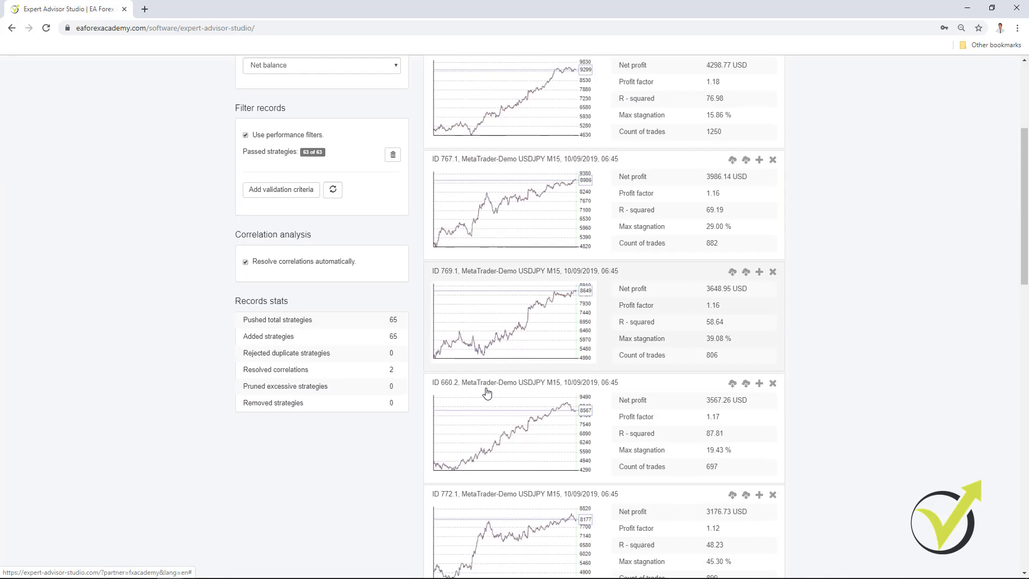
scroll(487, 393, "down", 2)
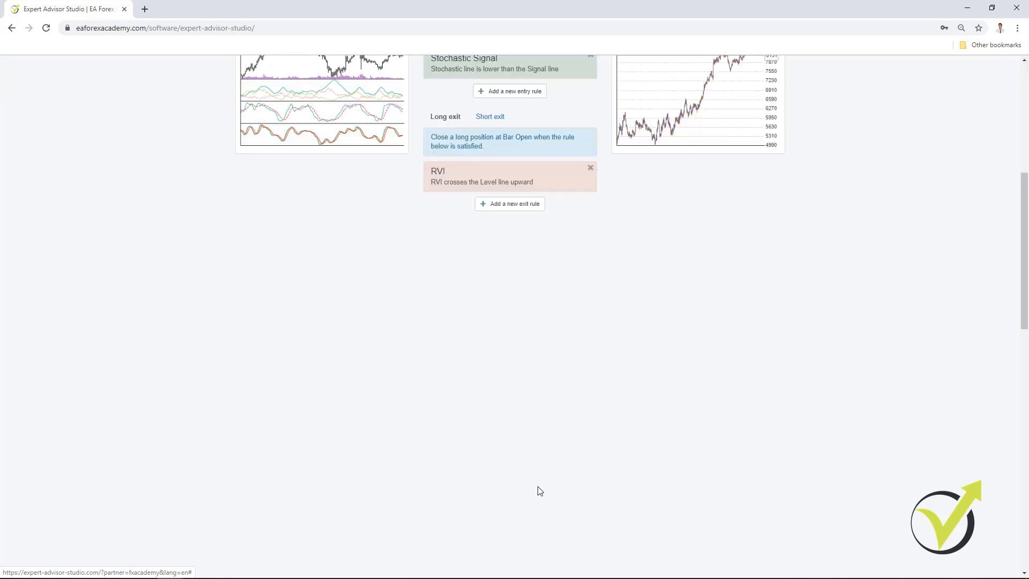
scroll(536, 487, "up", 8)
left_click_drag(368, 137, 359, 146)
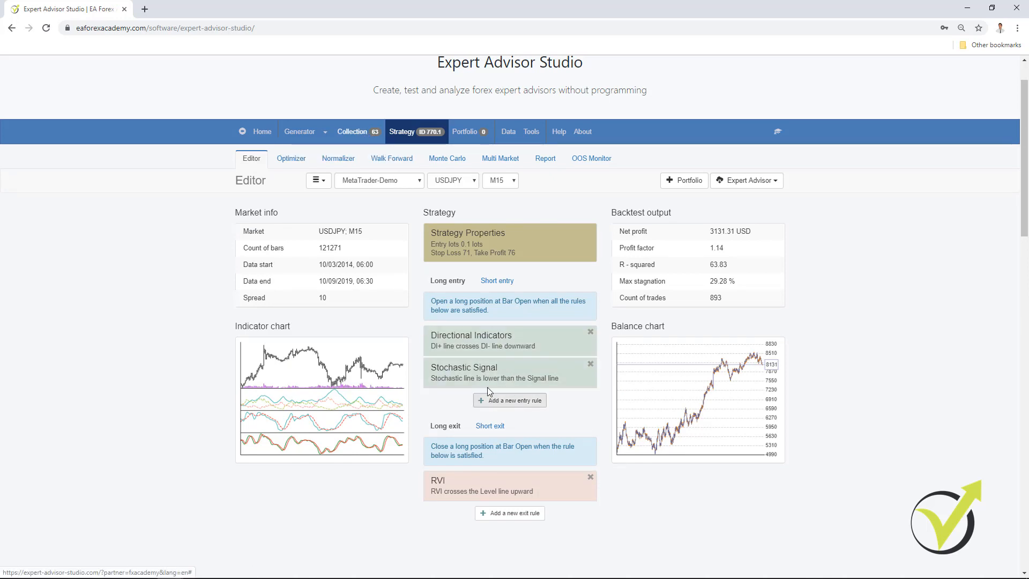
left_click(336, 159)
left_click(327, 180)
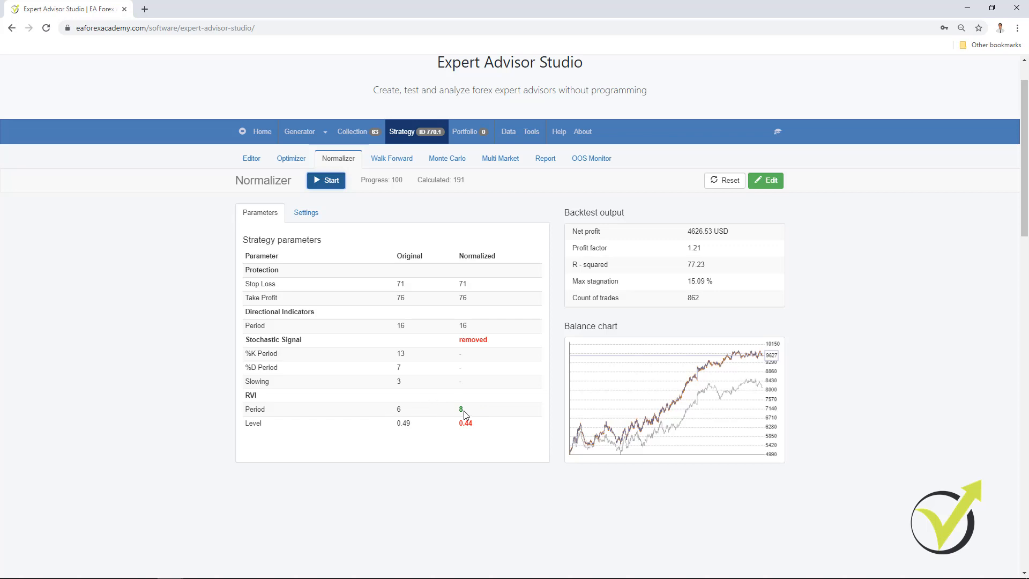
Review the Normalizer's settings and compare its parameter list with the Optimizer's for strategy ID 770.1.
left_click(306, 212)
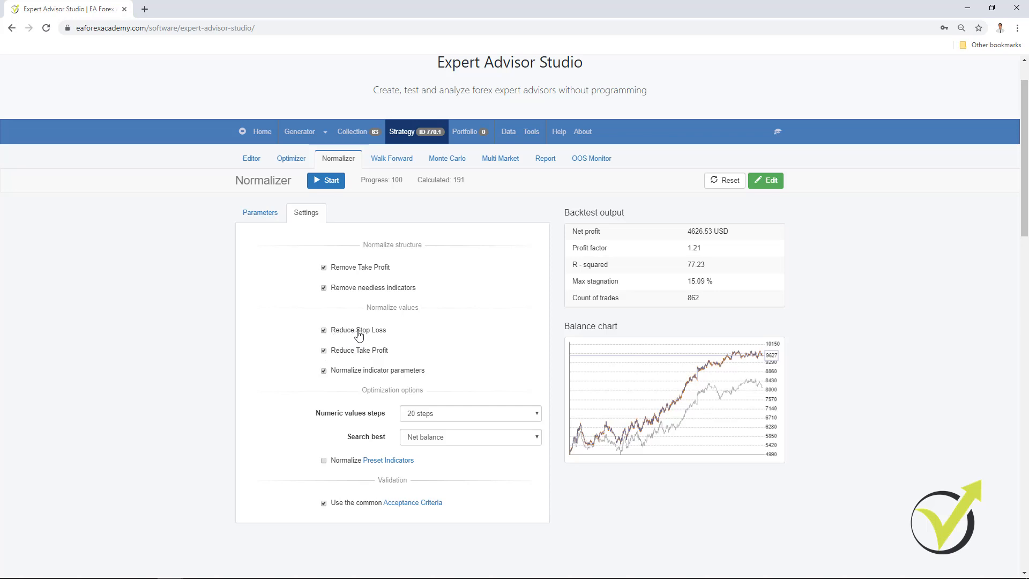
left_click(291, 158)
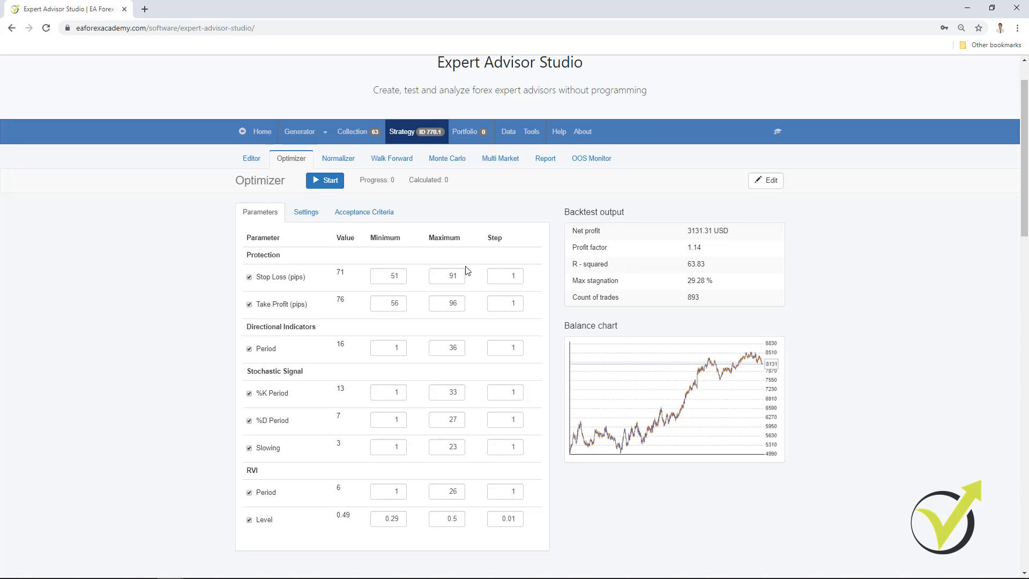
left_click(338, 159)
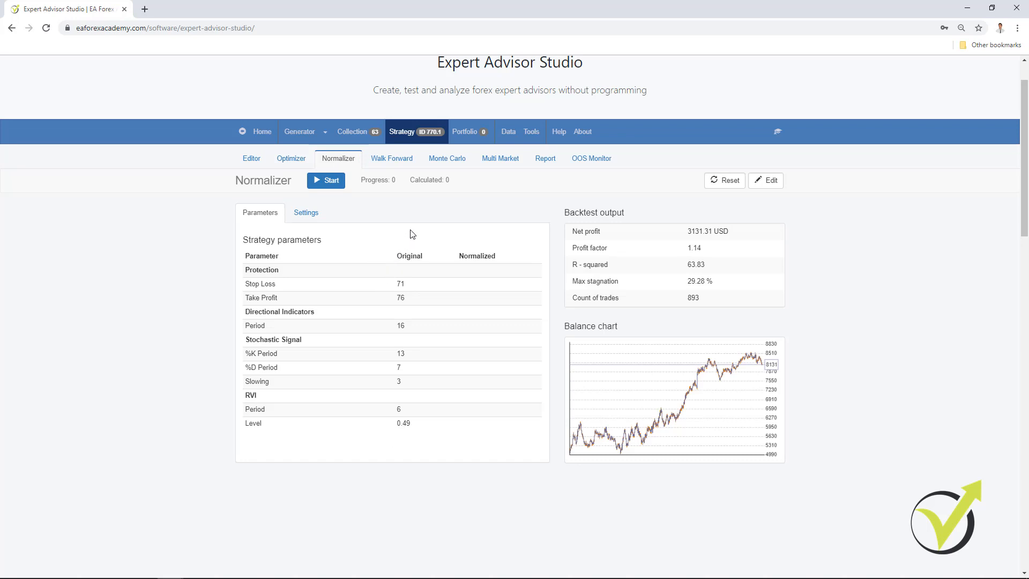
Open the Reactor and examine the Normalization options among its strategy optimization settings.
left_click(325, 134)
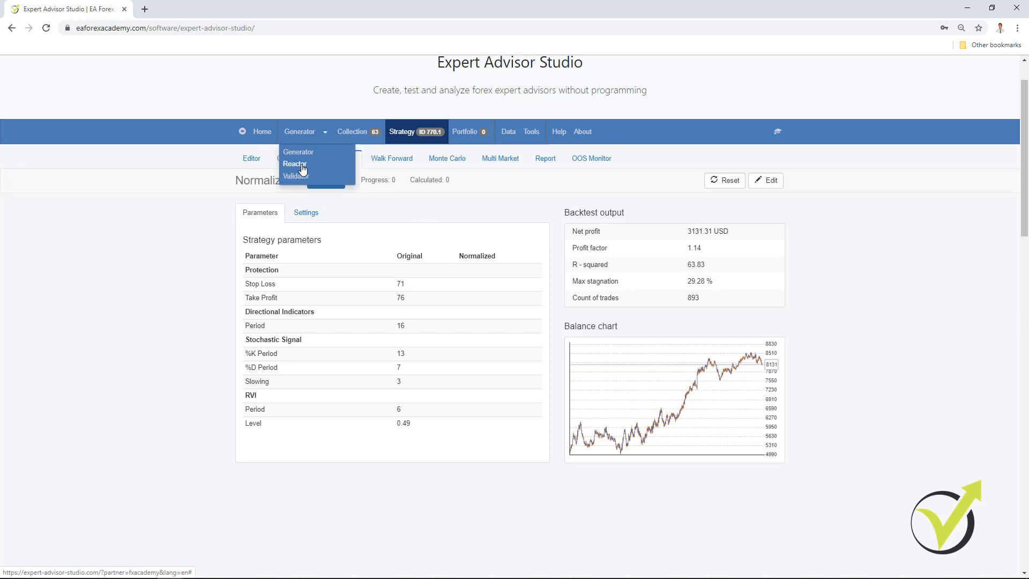
left_click(300, 163)
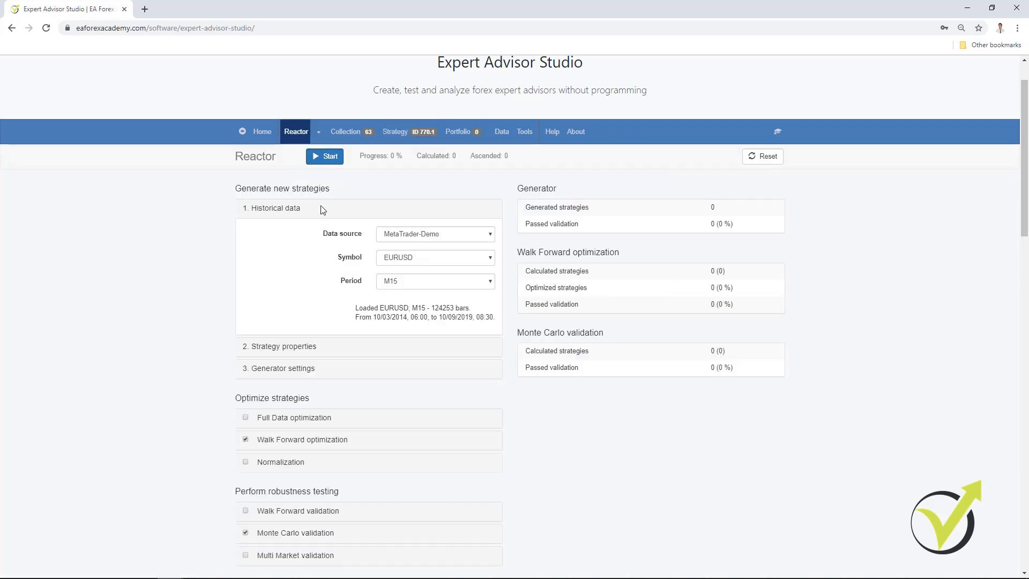
left_click(277, 462)
scroll(356, 396, "down", 2)
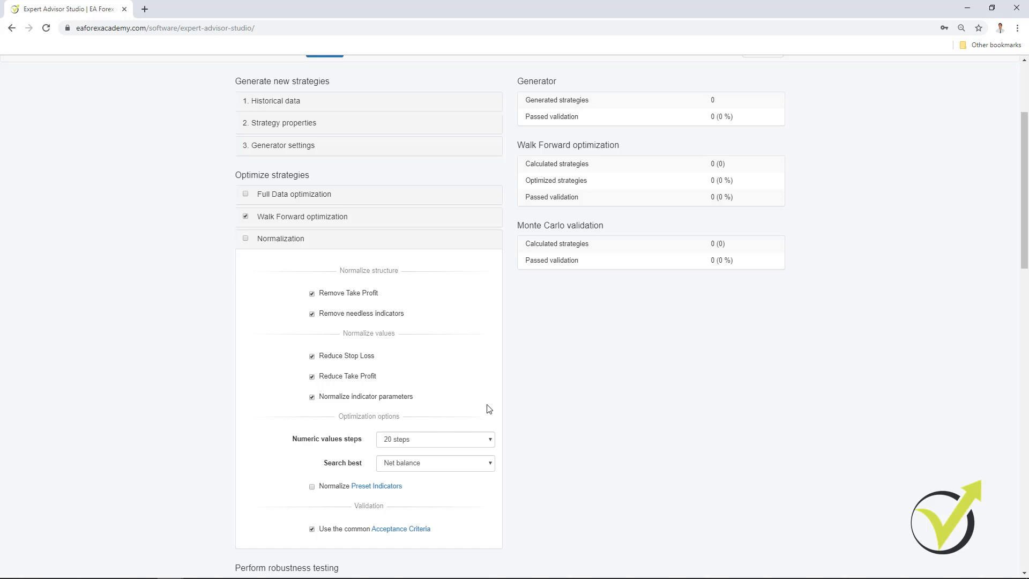
scroll(561, 413, "up", 3)
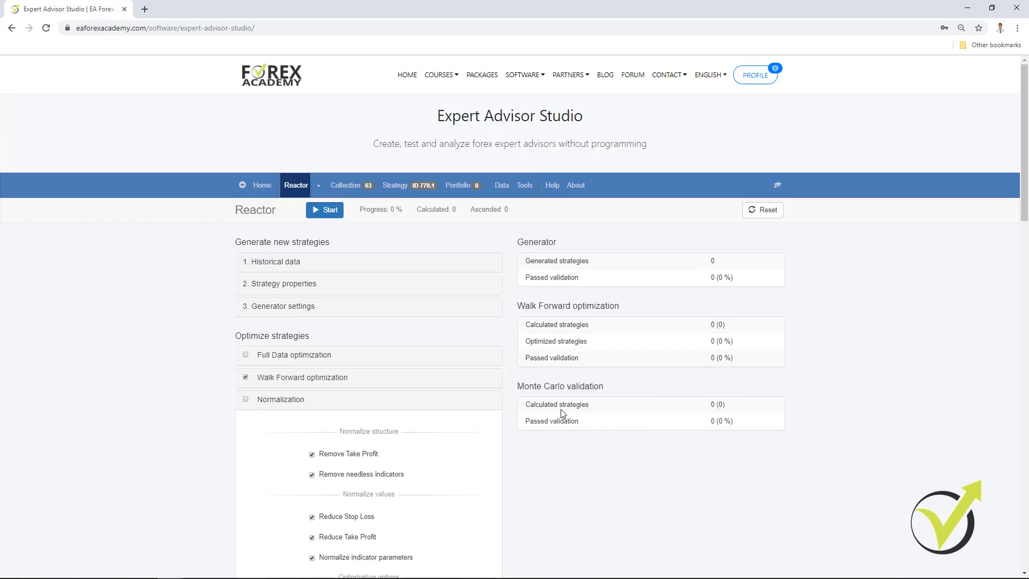